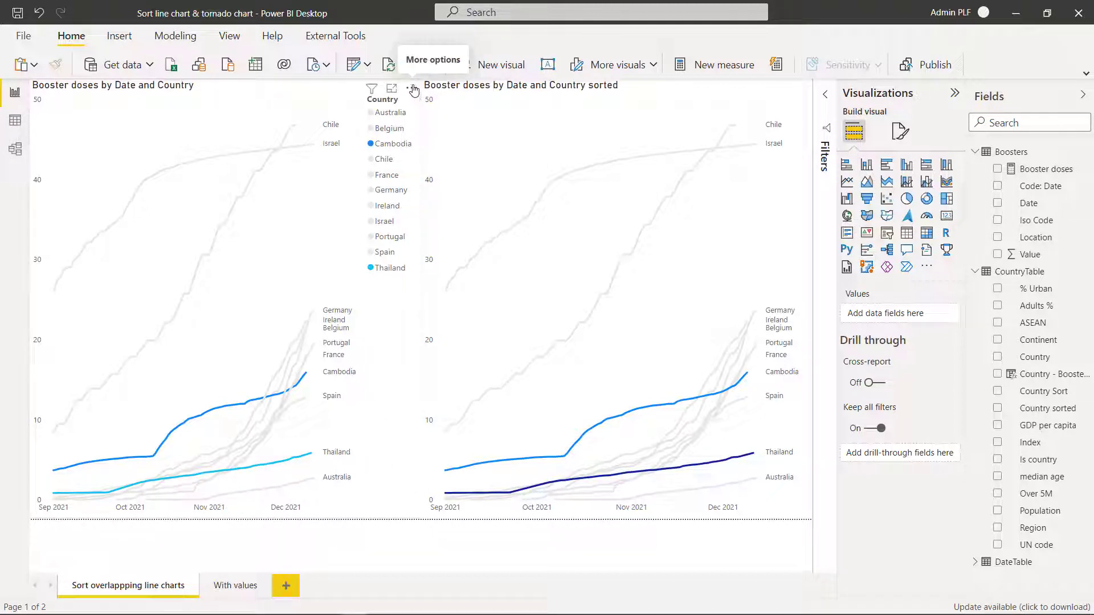
Sort the left chart's legend descending, then put it back in alphabetical order
{"action": "left_click", "coordinate": [413, 90]}
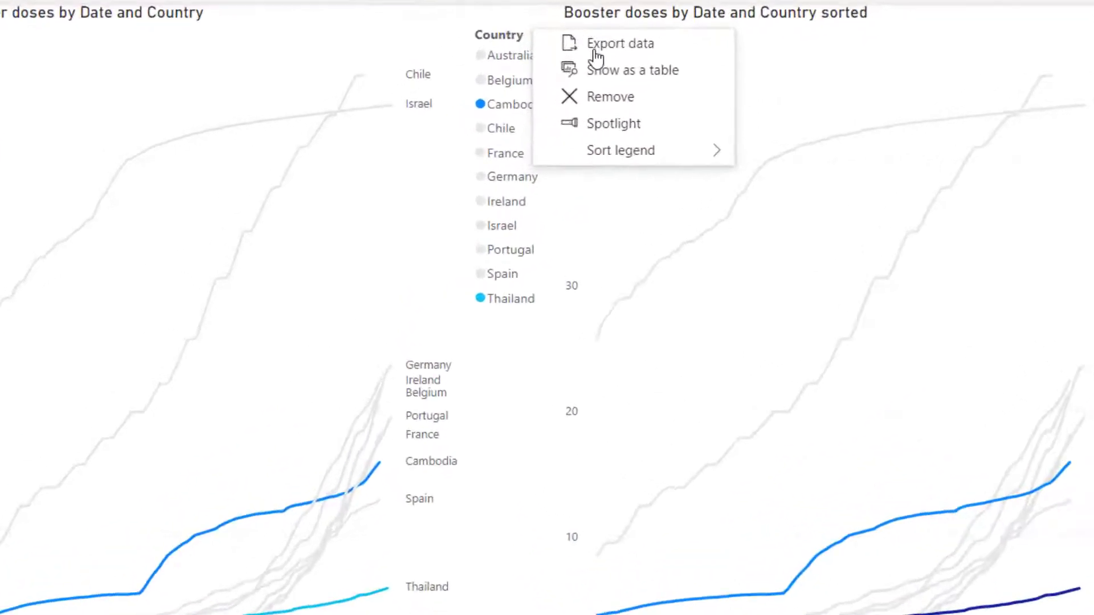
{"action": "mouse_move", "coordinate": [644, 150]}
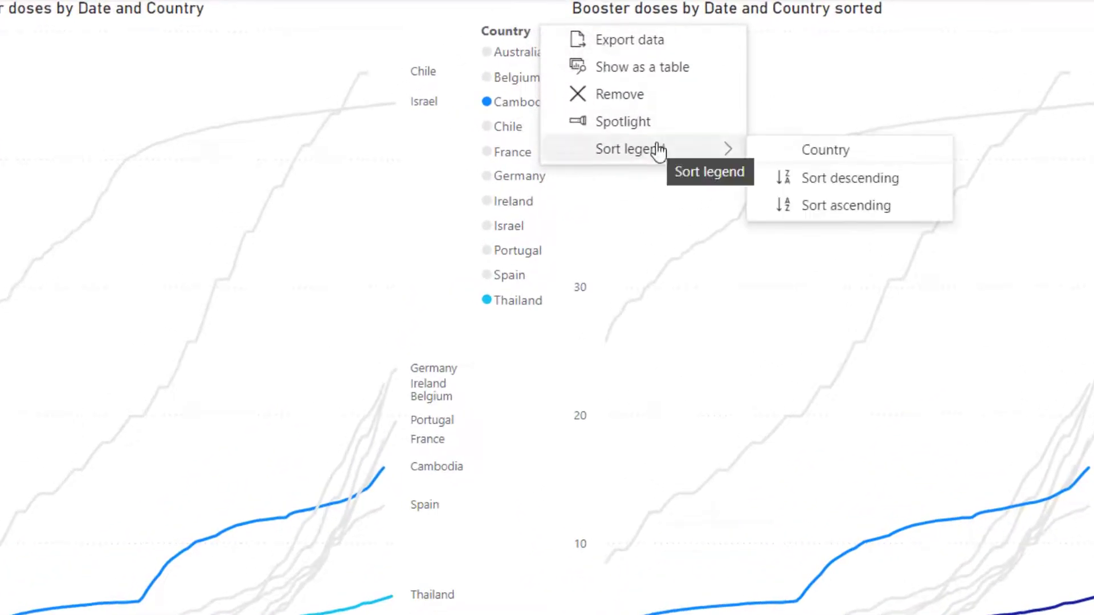
{"action": "left_click", "coordinate": [855, 185]}
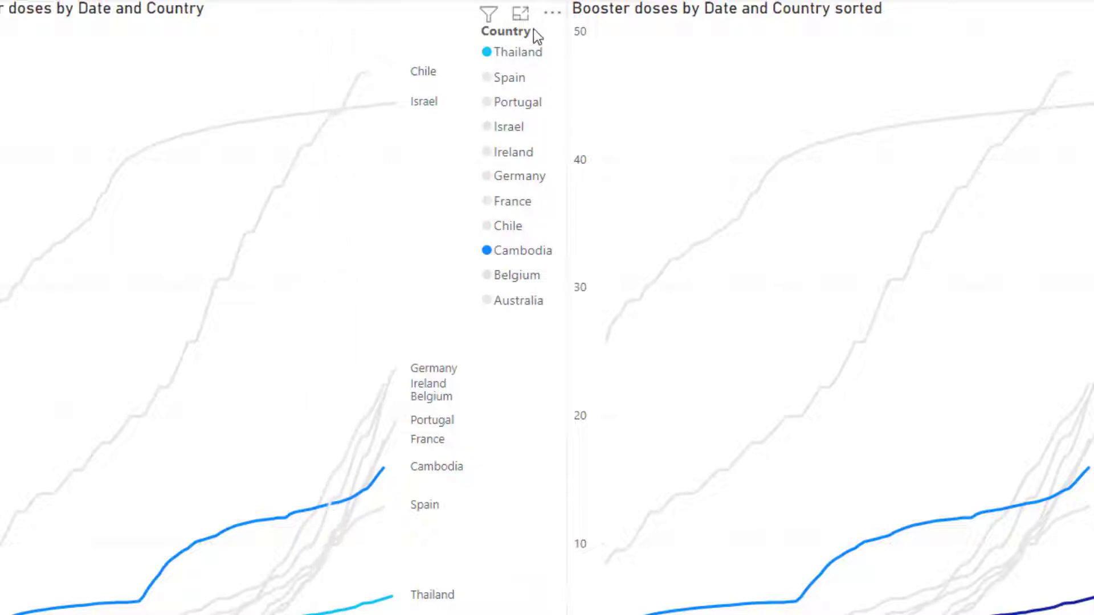
{"action": "left_click", "coordinate": [552, 14]}
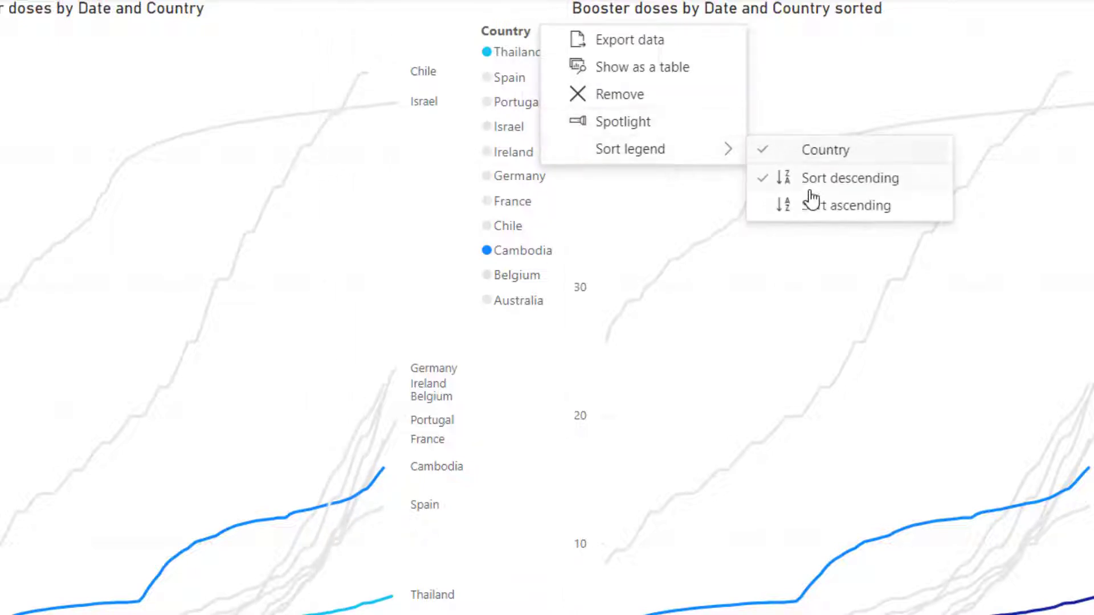
{"action": "left_click", "coordinate": [781, 203]}
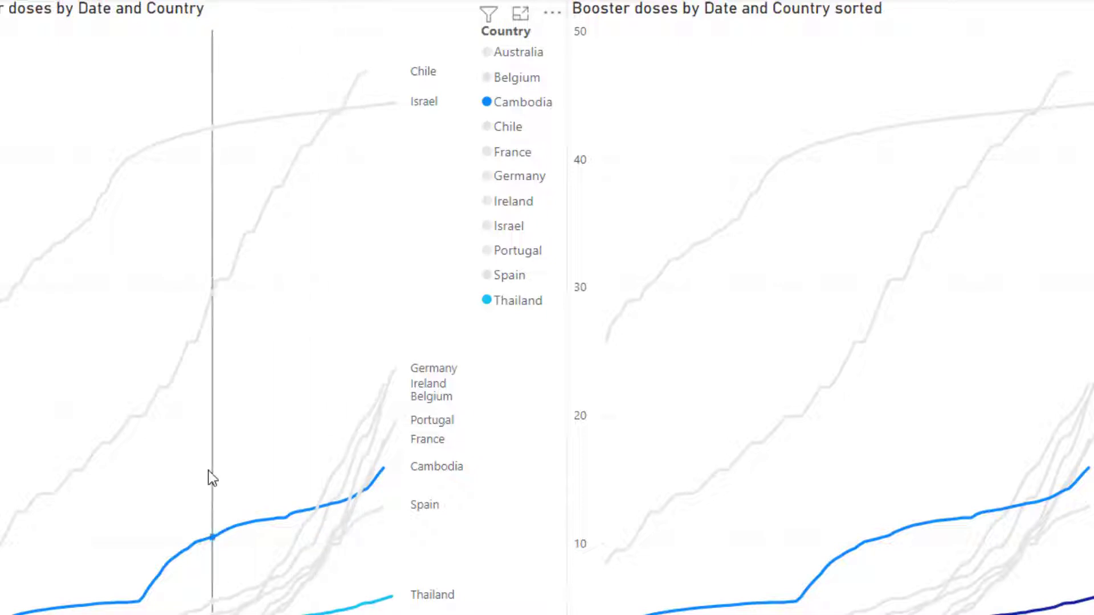
In the left chart's Format visual pane, turn Series labels off and back on
{"action": "mouse_move", "coordinate": [399, 494]}
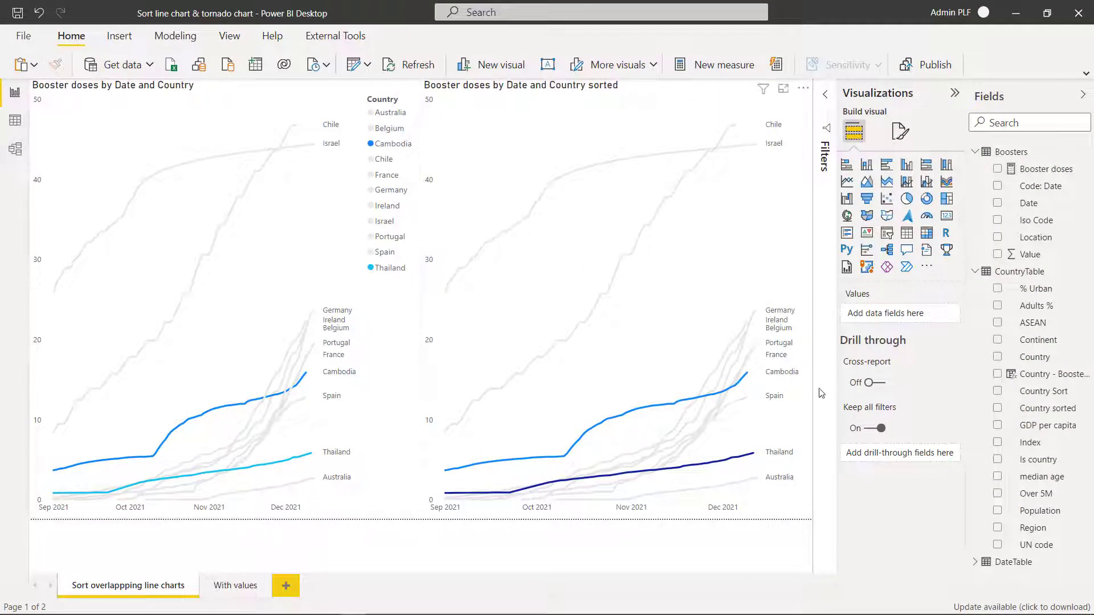
{"action": "left_click", "coordinate": [402, 314]}
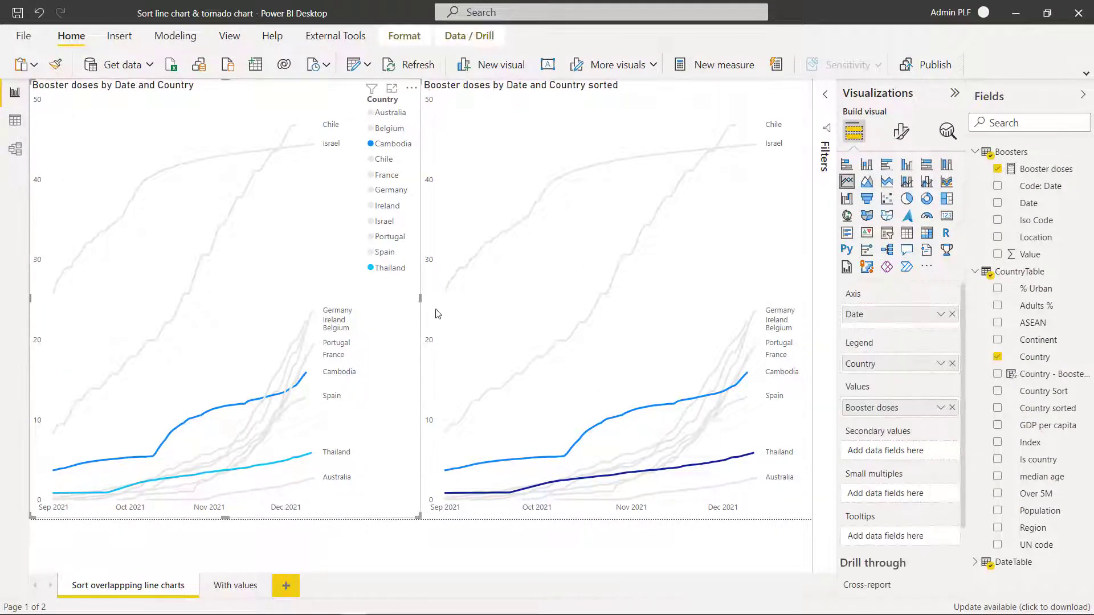
{"action": "left_click", "coordinate": [901, 132]}
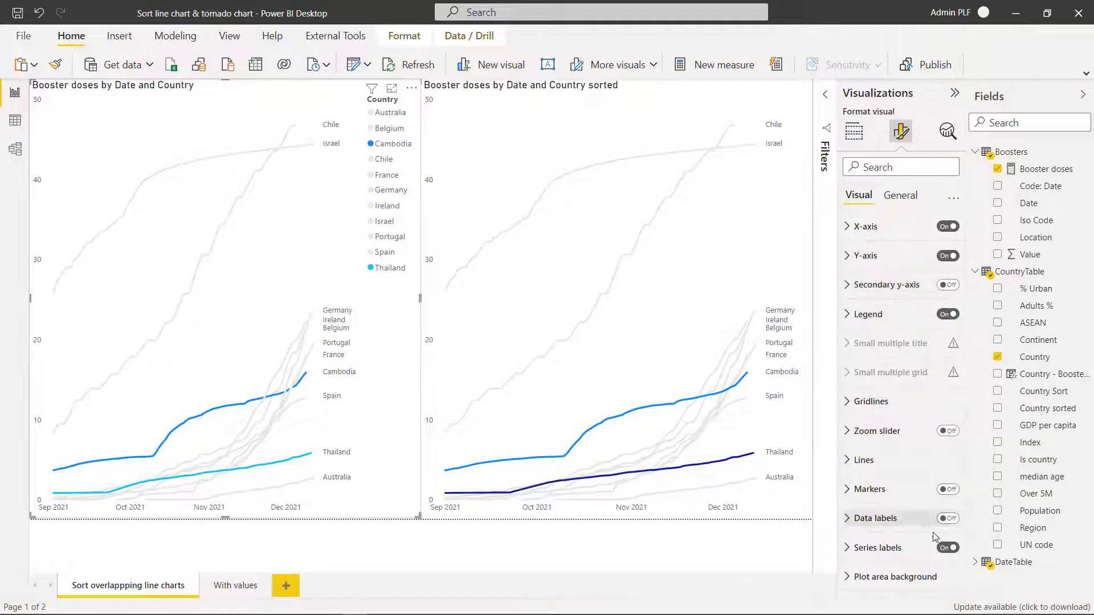
{"action": "left_click", "coordinate": [947, 548]}
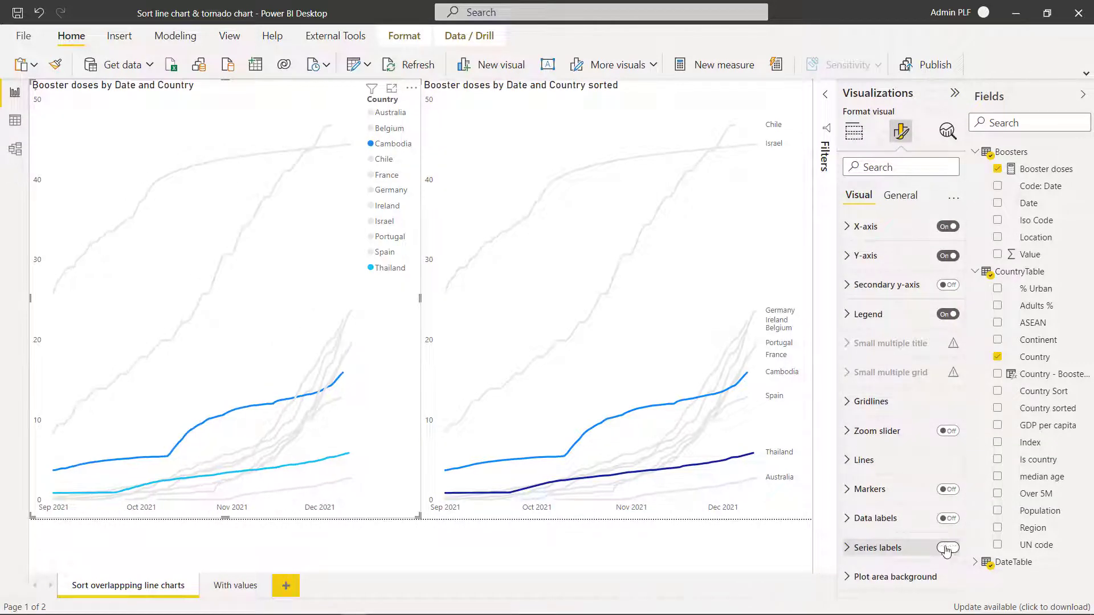
{"action": "left_click", "coordinate": [947, 548]}
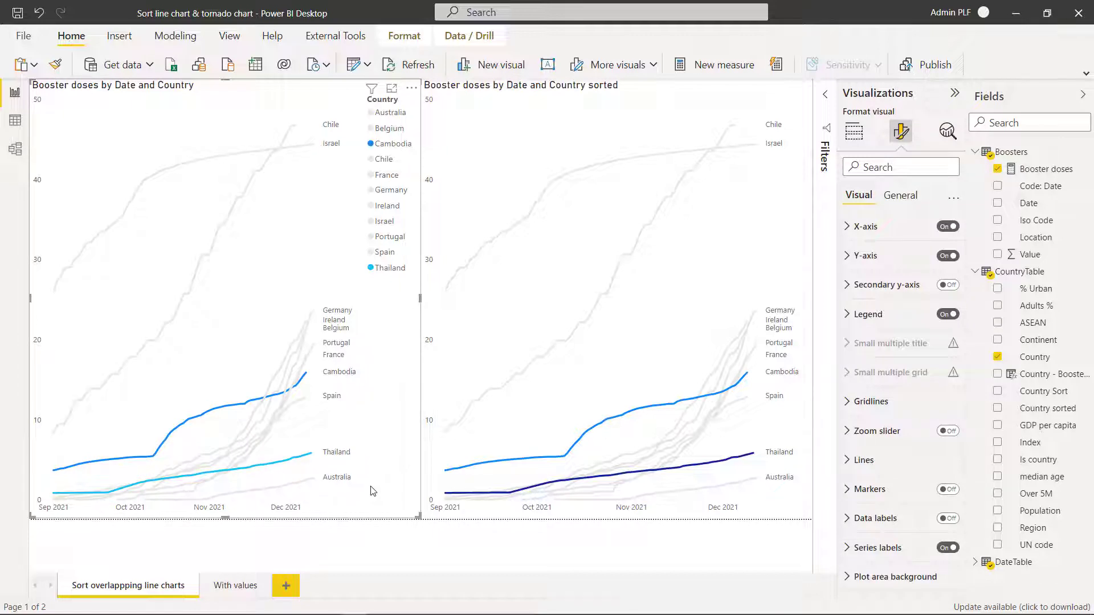
Add a custom Index column to CountryTable starting at 3 with increment 1
{"action": "left_click", "coordinate": [363, 562]}
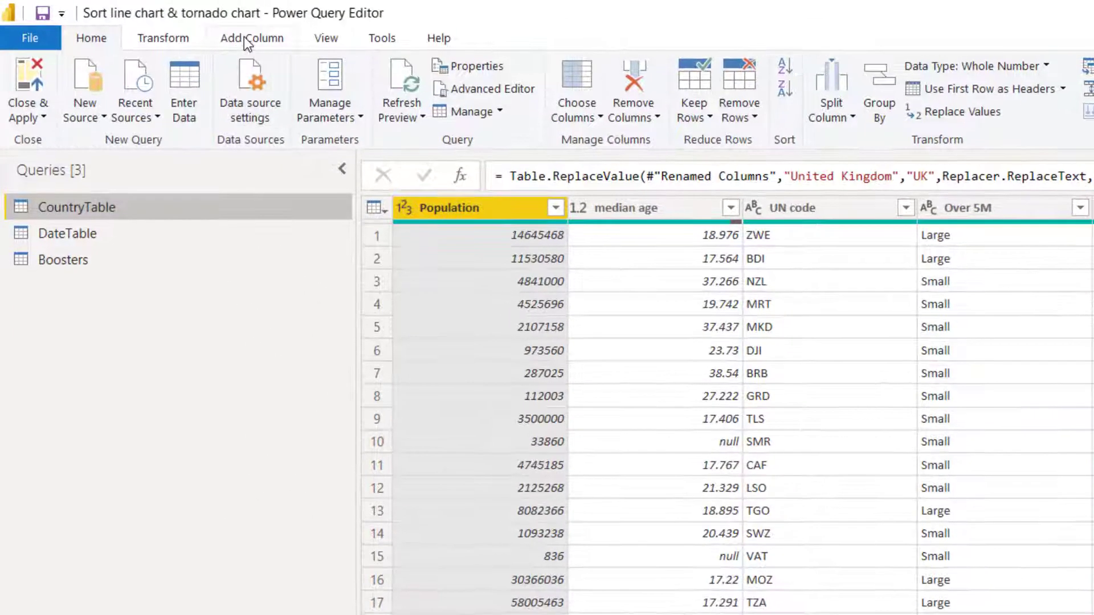
{"action": "left_click", "coordinate": [245, 39]}
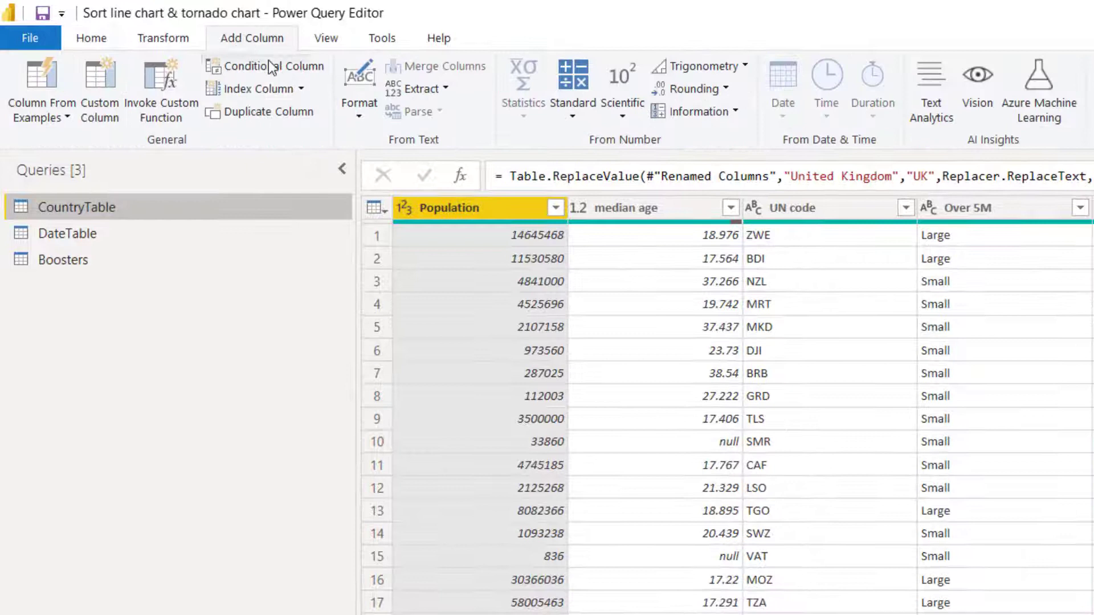
{"action": "left_click", "coordinate": [302, 88]}
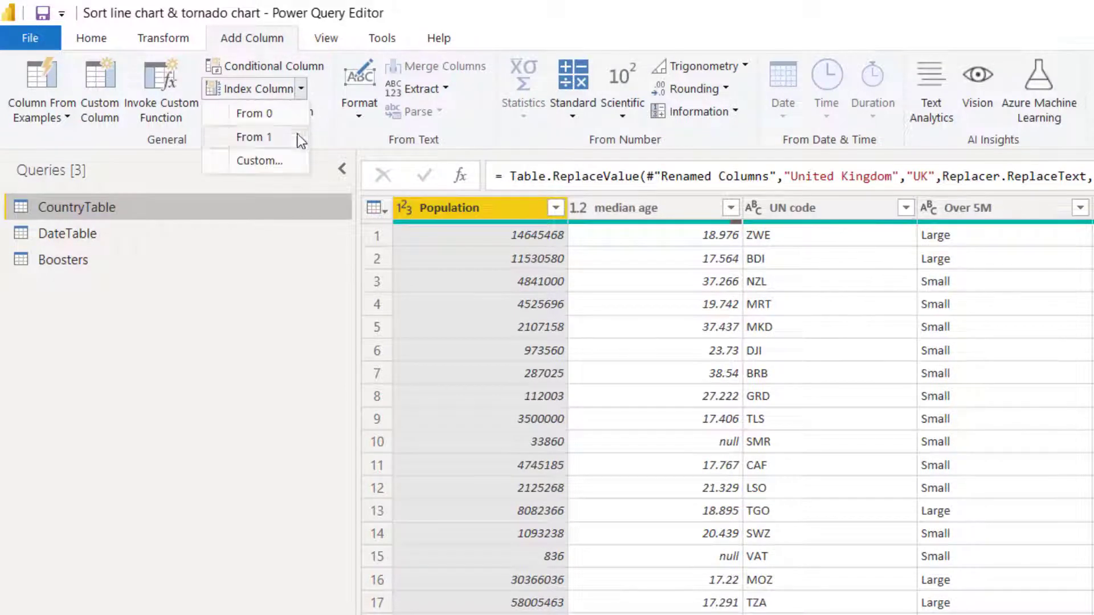
{"action": "left_click", "coordinate": [281, 164]}
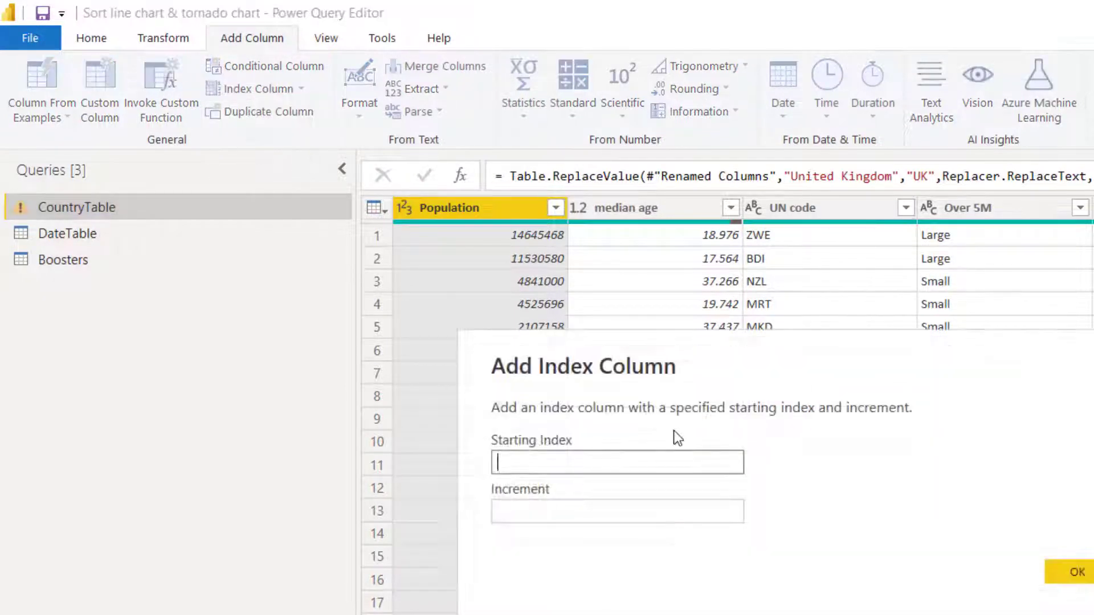
{"action": "type", "text": "3"}
{"action": "left_click", "coordinate": [593, 507]}
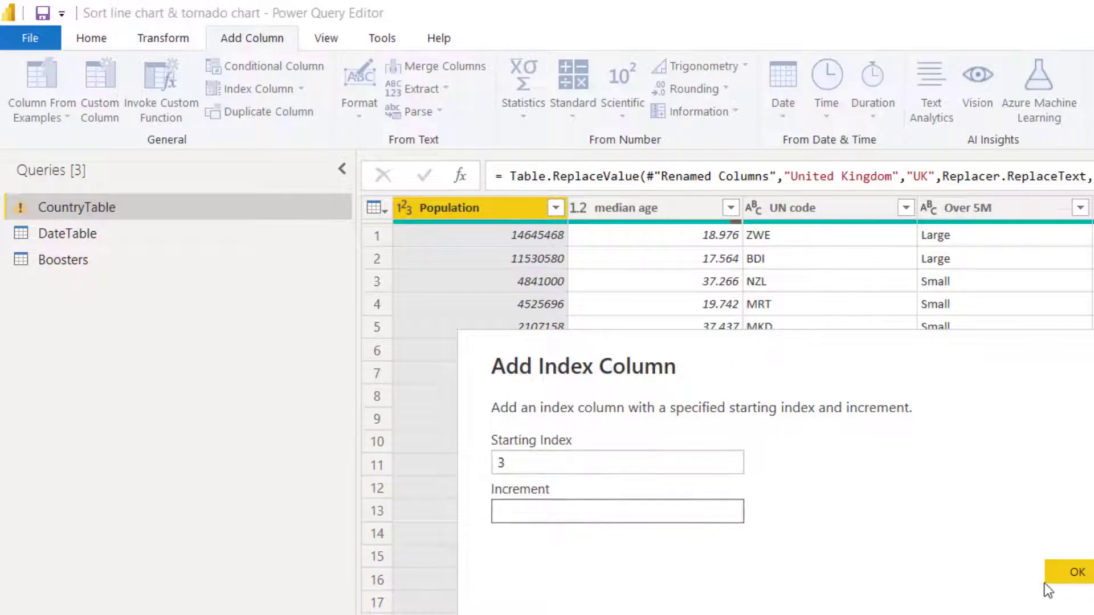
{"action": "left_click", "coordinate": [1079, 574]}
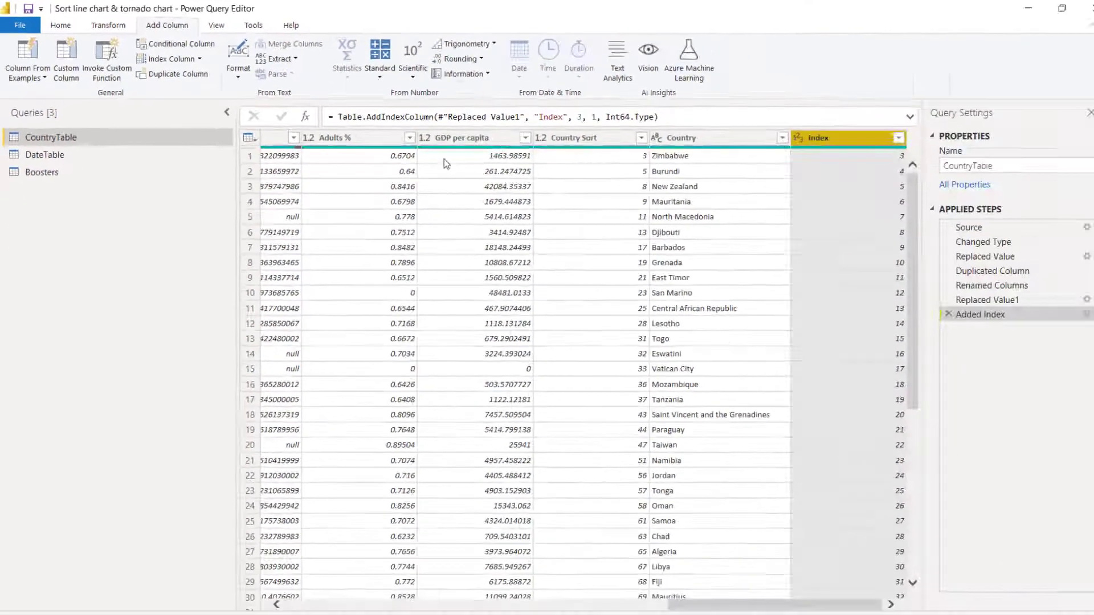
Start a conditional column 'Country sort order' where Country equals Thailand outputs 2
{"action": "left_click", "coordinate": [176, 46]}
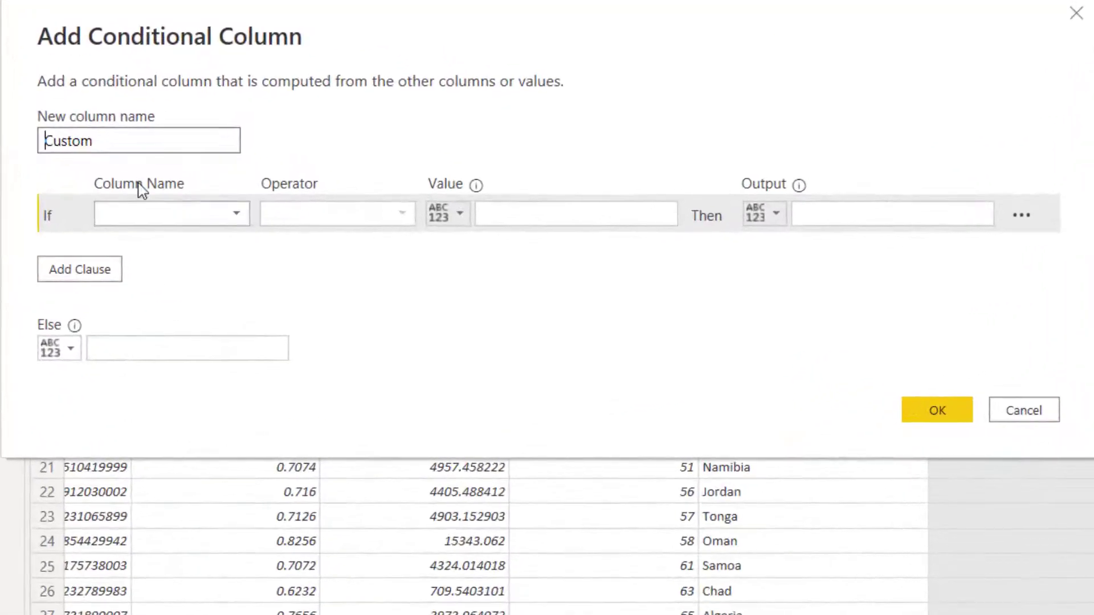
{"action": "double_click", "coordinate": [115, 140]}
{"action": "type", "text": "Country sort order"}
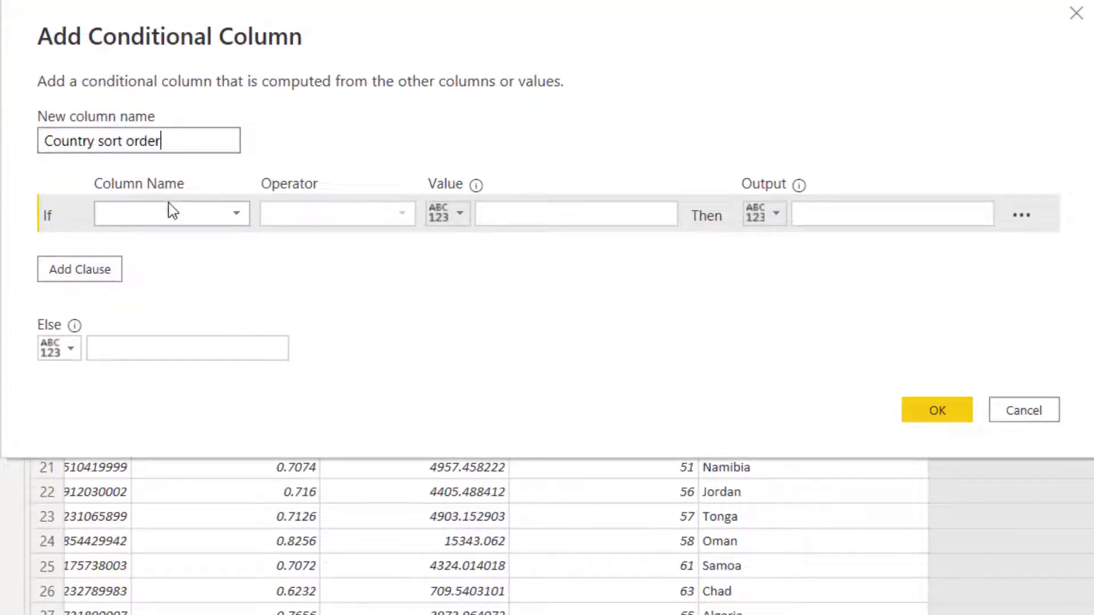
{"action": "left_click", "coordinate": [171, 211]}
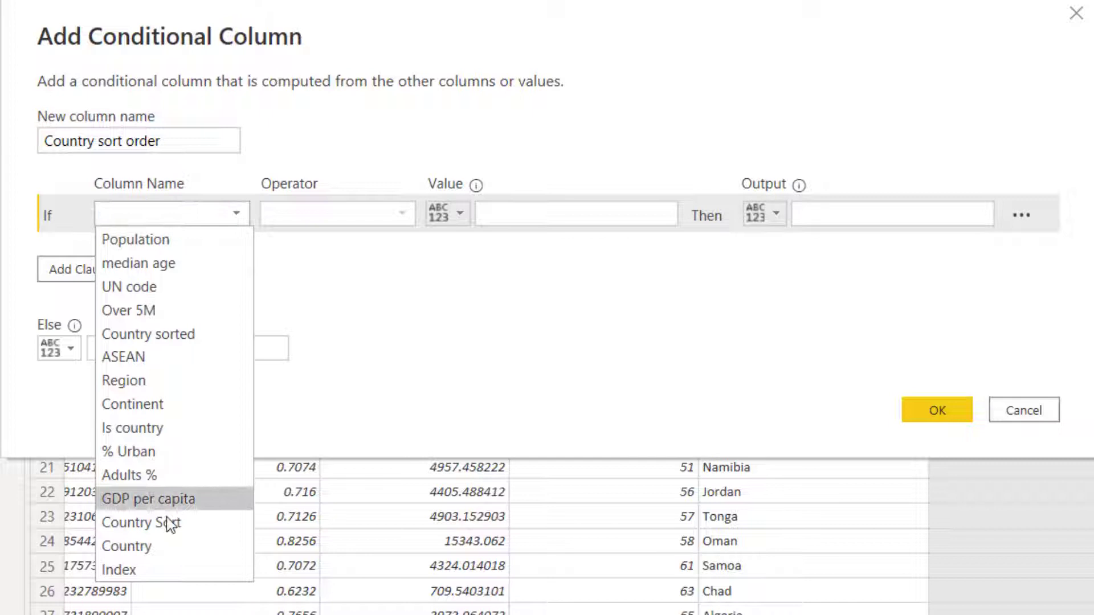
{"action": "left_click", "coordinate": [178, 548]}
{"action": "left_click", "coordinate": [495, 213]}
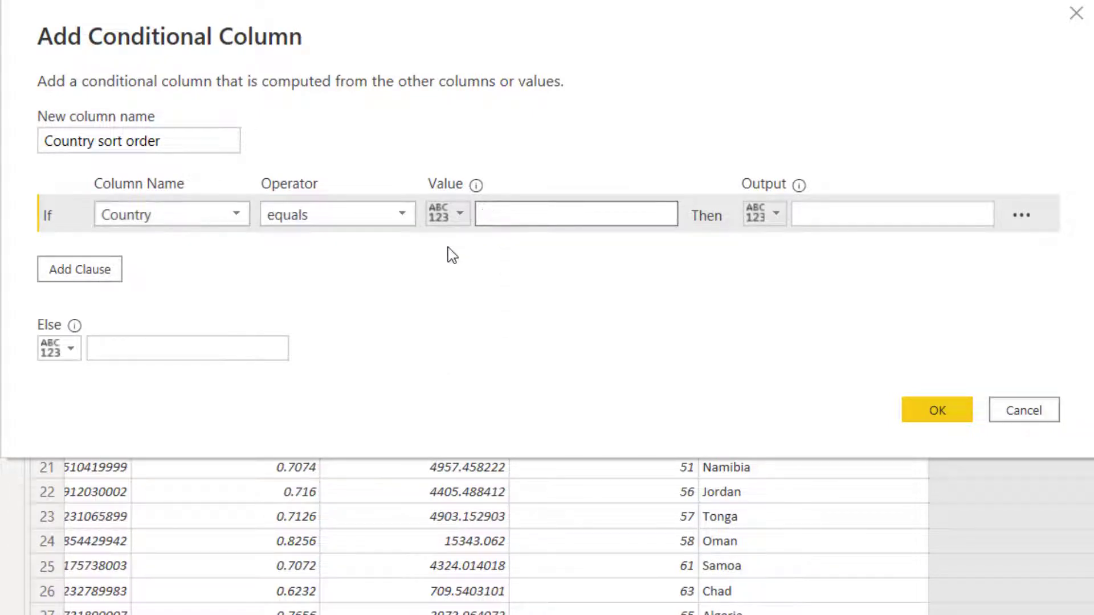
{"action": "type", "text": "Thailand"}
{"action": "left_click", "coordinate": [847, 222]}
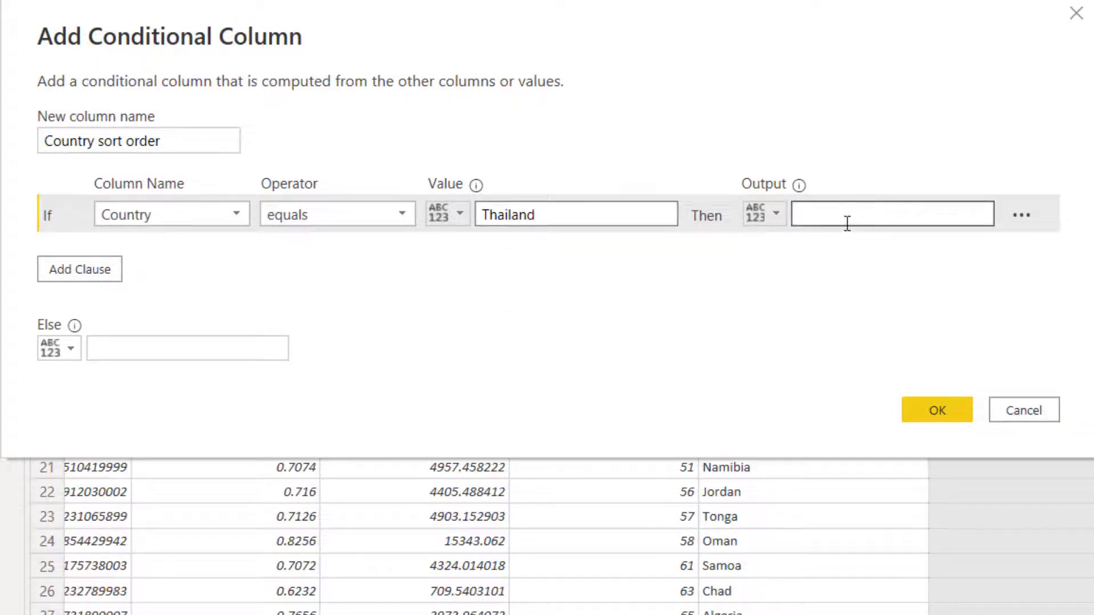
Add an Else If rule Country equals Cambodia outputting 1, with the Index column as the Else value
{"action": "left_click", "coordinate": [96, 277]}
{"action": "left_click", "coordinate": [165, 252]}
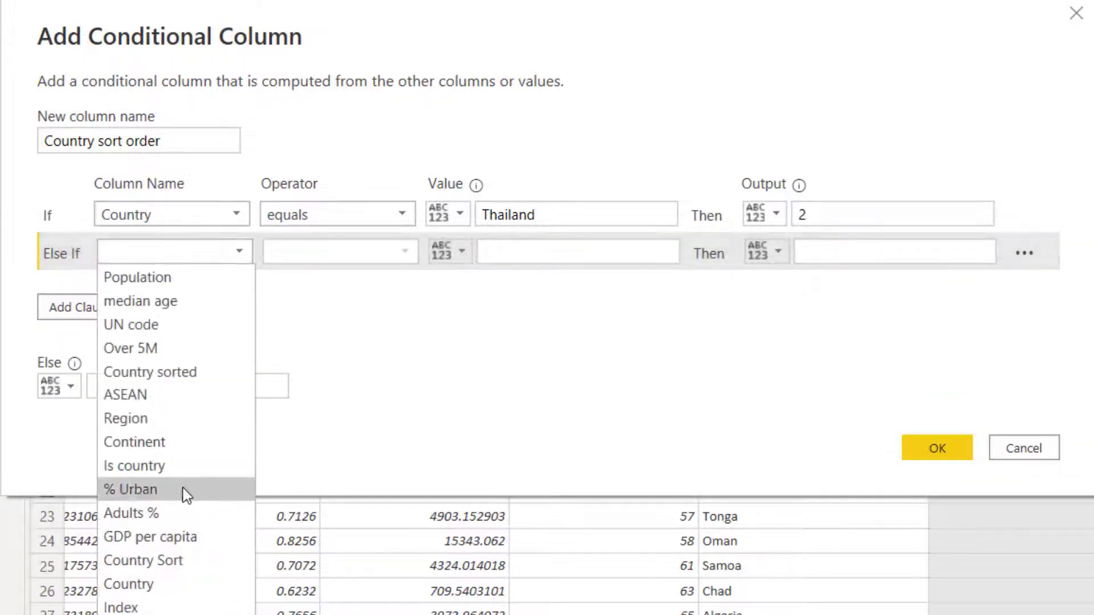
{"action": "left_click", "coordinate": [174, 584]}
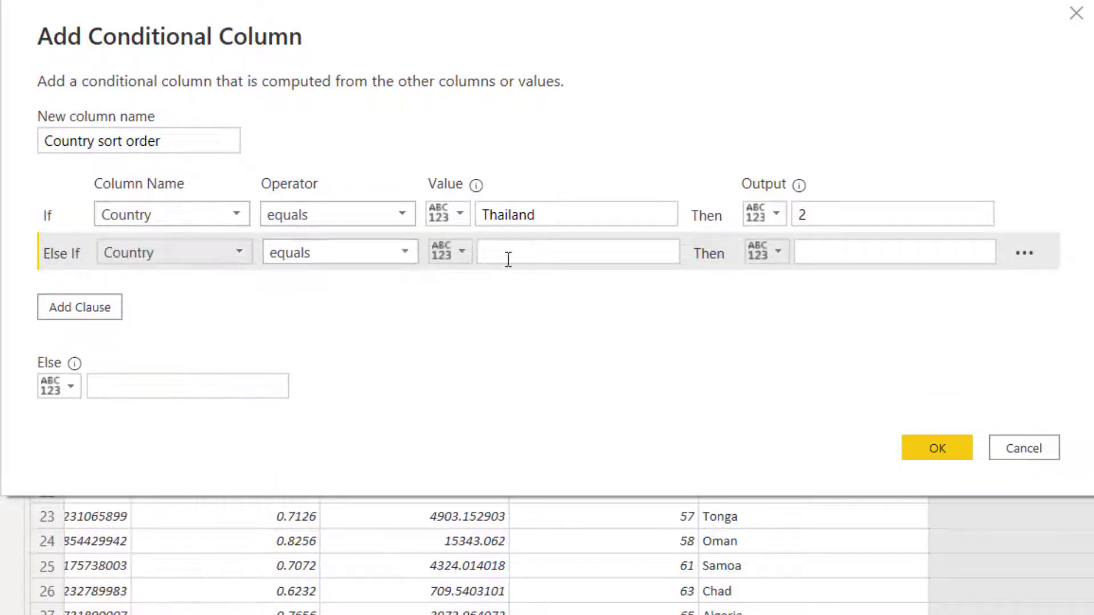
{"action": "left_click", "coordinate": [511, 252]}
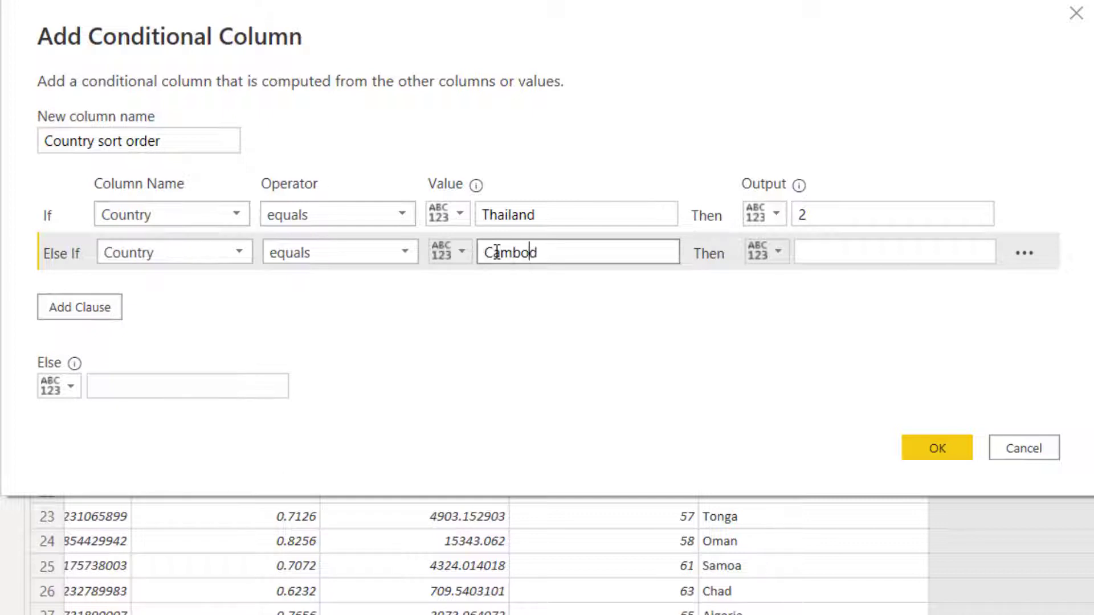
{"action": "type", "text": "Cambodia"}
{"action": "left_click", "coordinate": [886, 249]}
{"action": "type", "text": "1"}
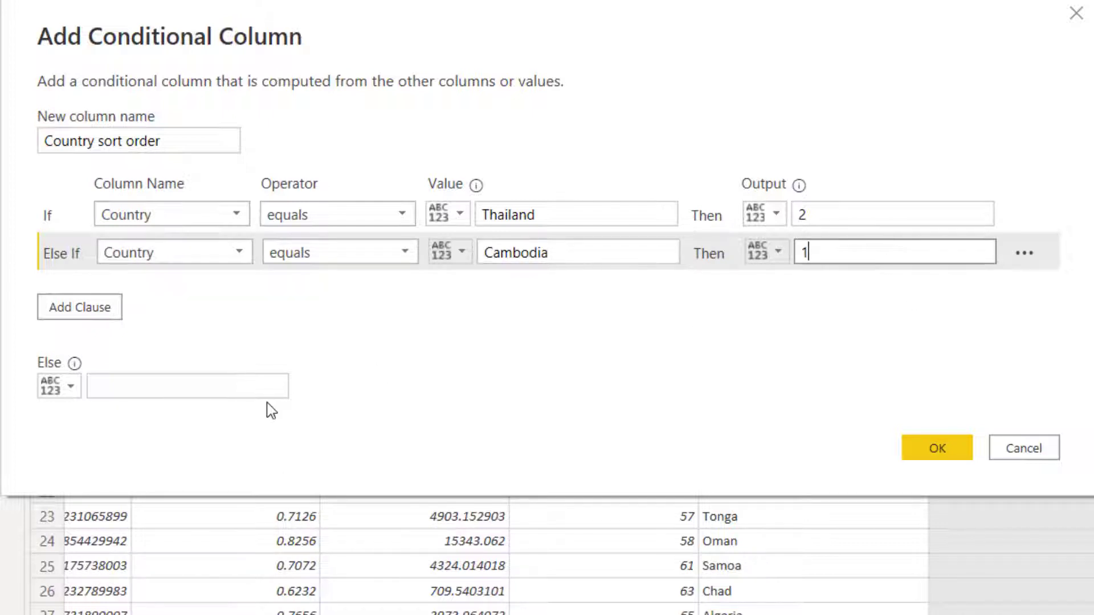
{"action": "left_click", "coordinate": [70, 387]}
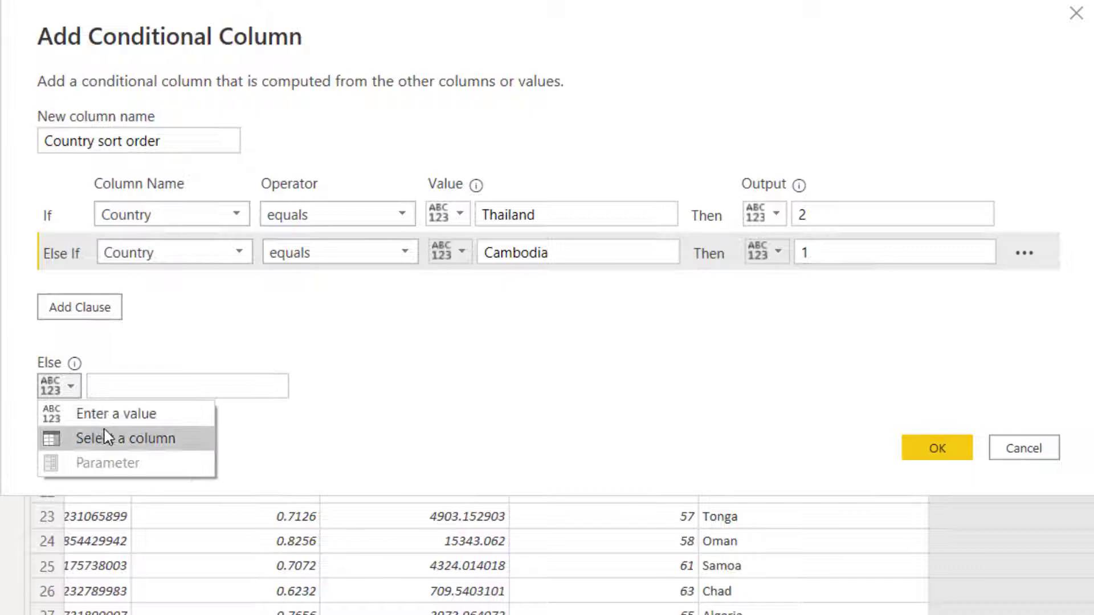
{"action": "left_click", "coordinate": [81, 439]}
{"action": "left_click", "coordinate": [144, 393]}
{"action": "left_click", "coordinate": [165, 365]}
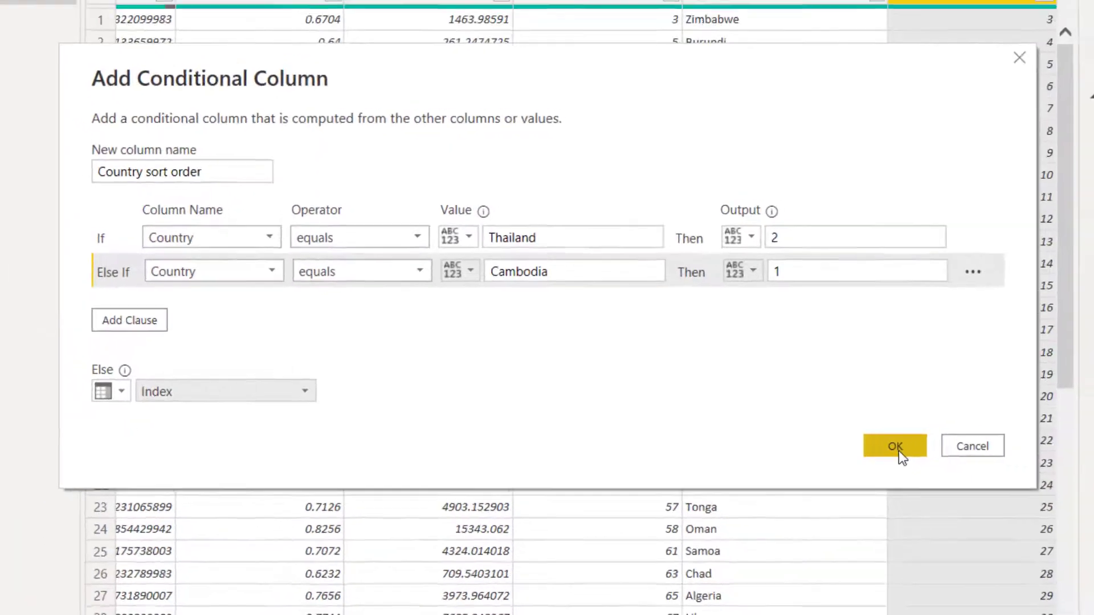
Create Country sort order as a Whole Number column, delete Index, and Close & Apply
{"action": "left_click", "coordinate": [942, 453]}
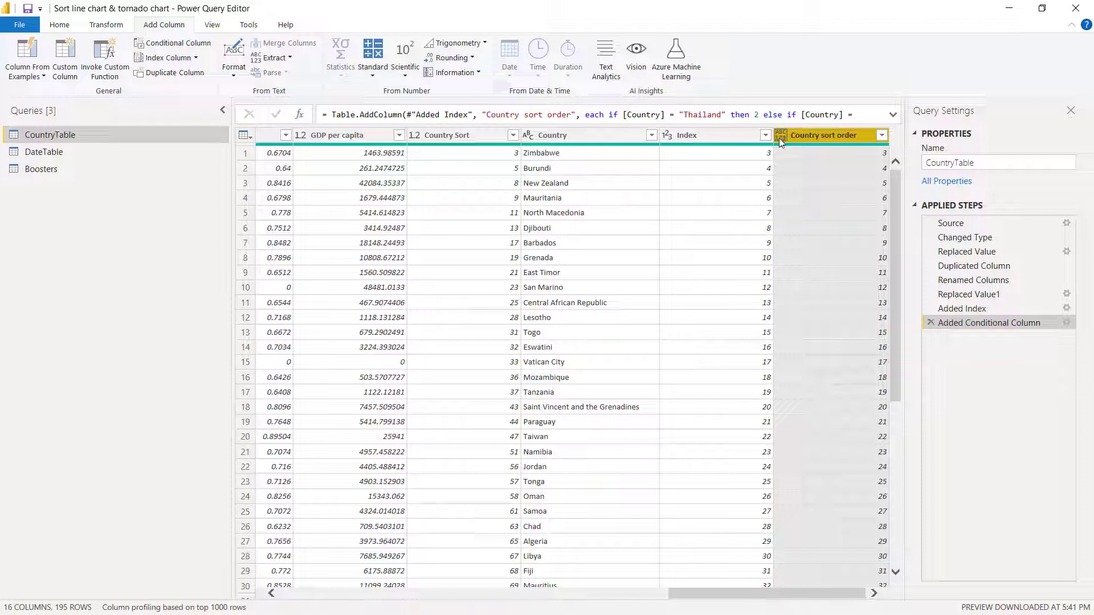
{"action": "left_click", "coordinate": [779, 138]}
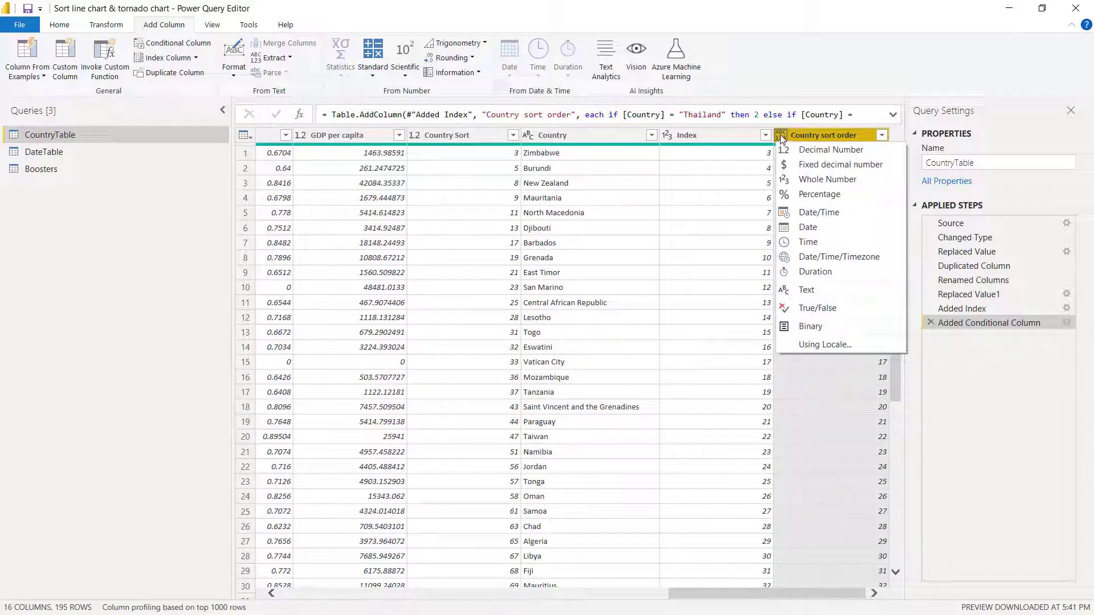
{"action": "left_click", "coordinate": [819, 180]}
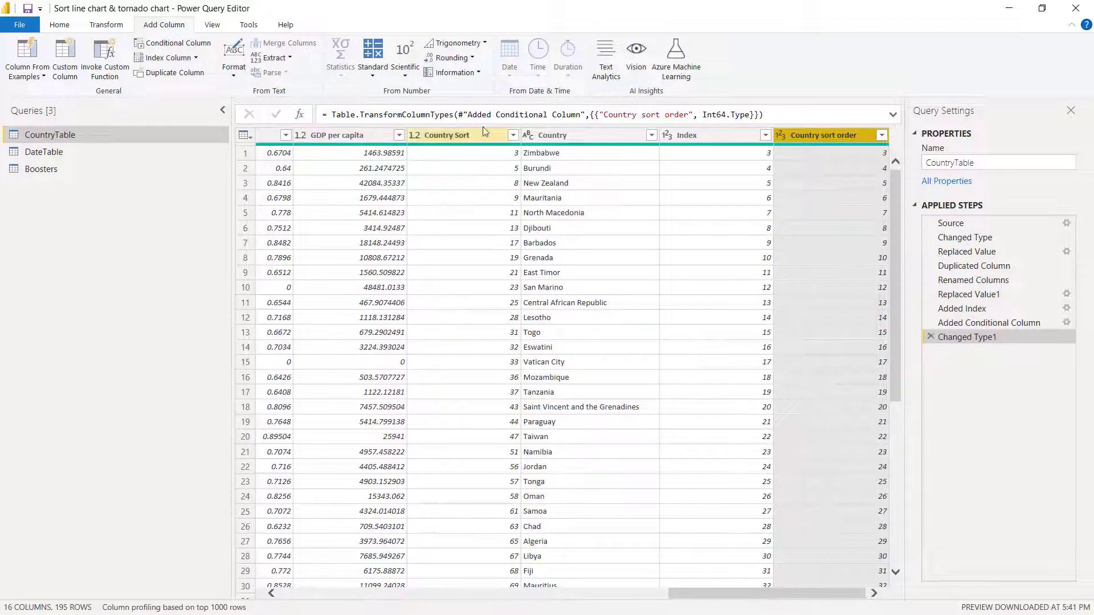
{"action": "left_click", "coordinate": [703, 131]}
{"action": "key", "text": "Delete"}
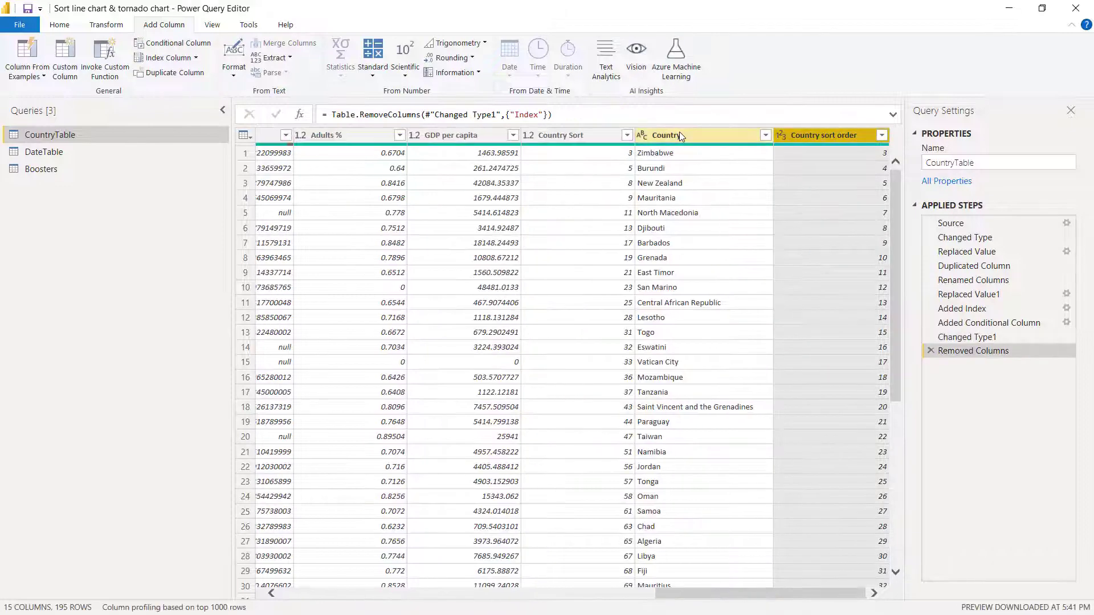
{"action": "left_click", "coordinate": [71, 26]}
{"action": "left_click", "coordinate": [16, 54]}
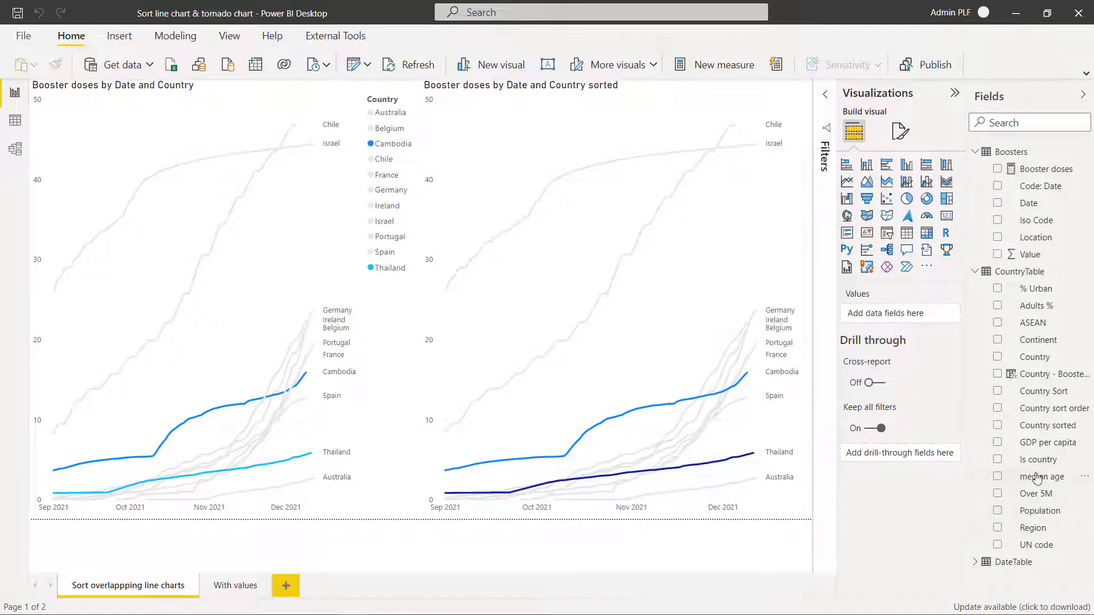
In Data view, sort CountryTable's Country column by Country sort order, then return to Report view
{"action": "left_click", "coordinate": [15, 120]}
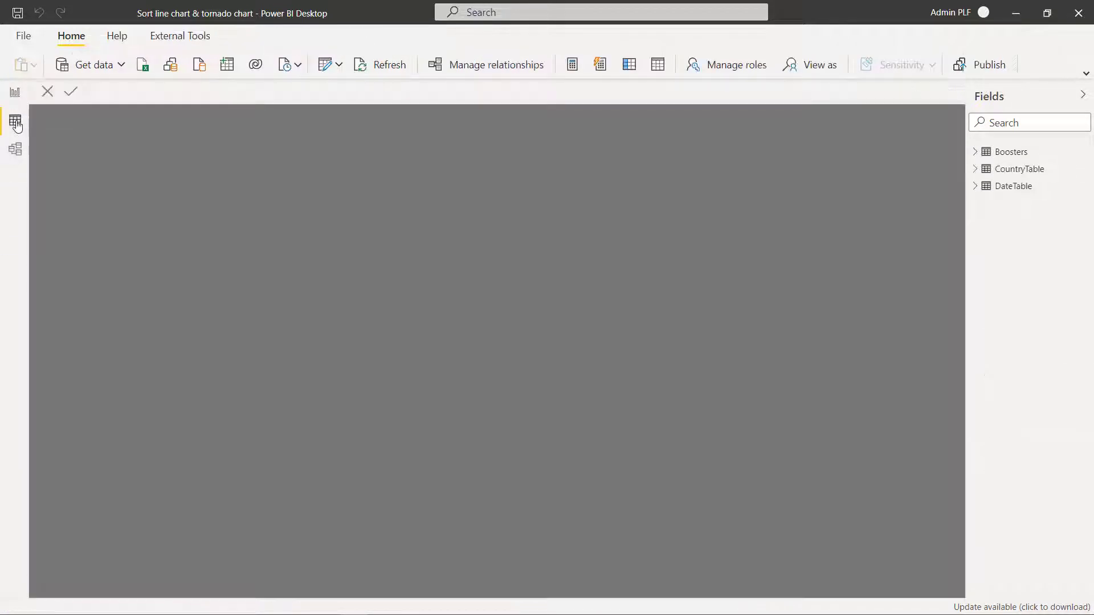
{"action": "left_click", "coordinate": [981, 169]}
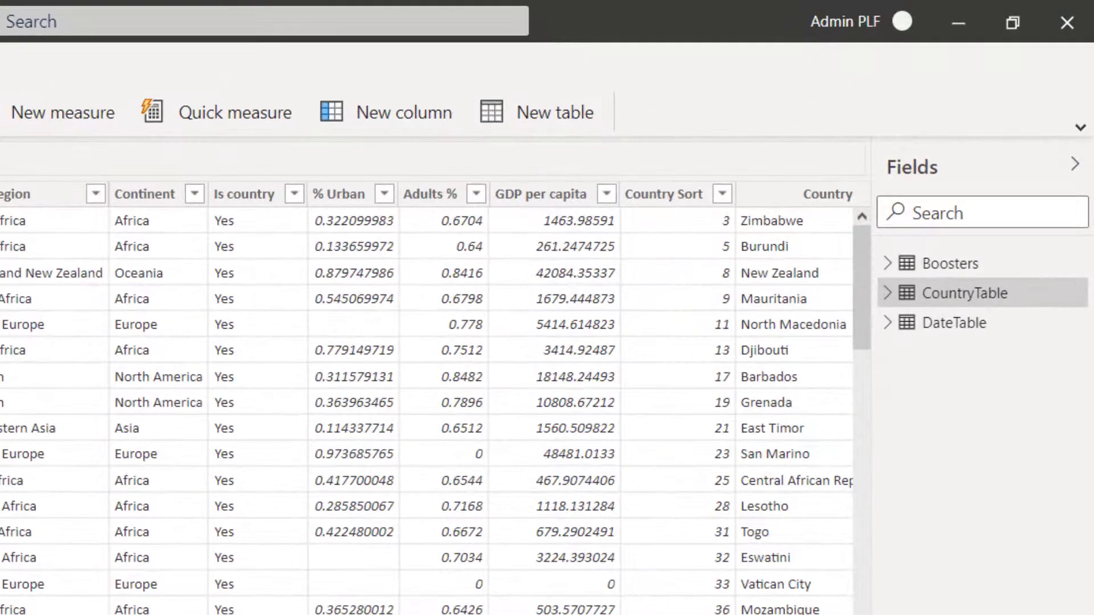
{"action": "left_click", "coordinate": [777, 194]}
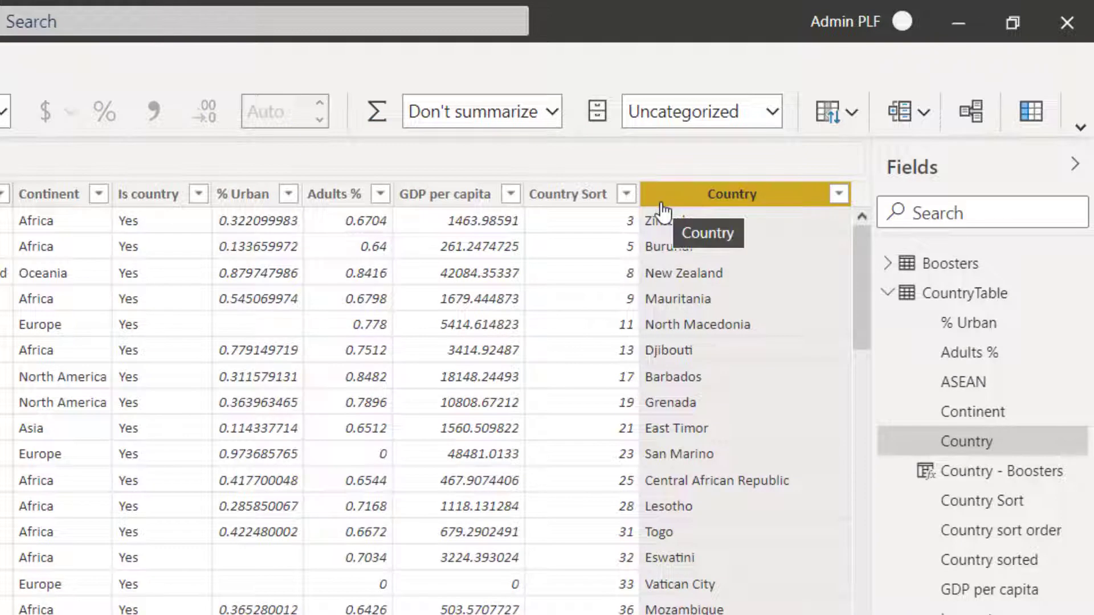
{"action": "left_click", "coordinate": [830, 112]}
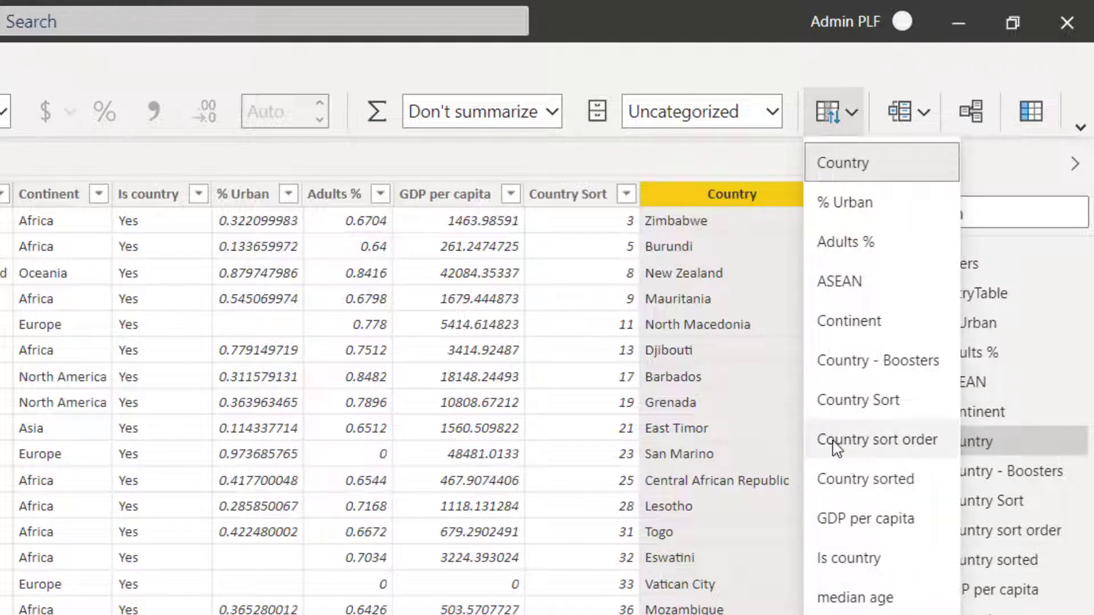
{"action": "left_click", "coordinate": [880, 444]}
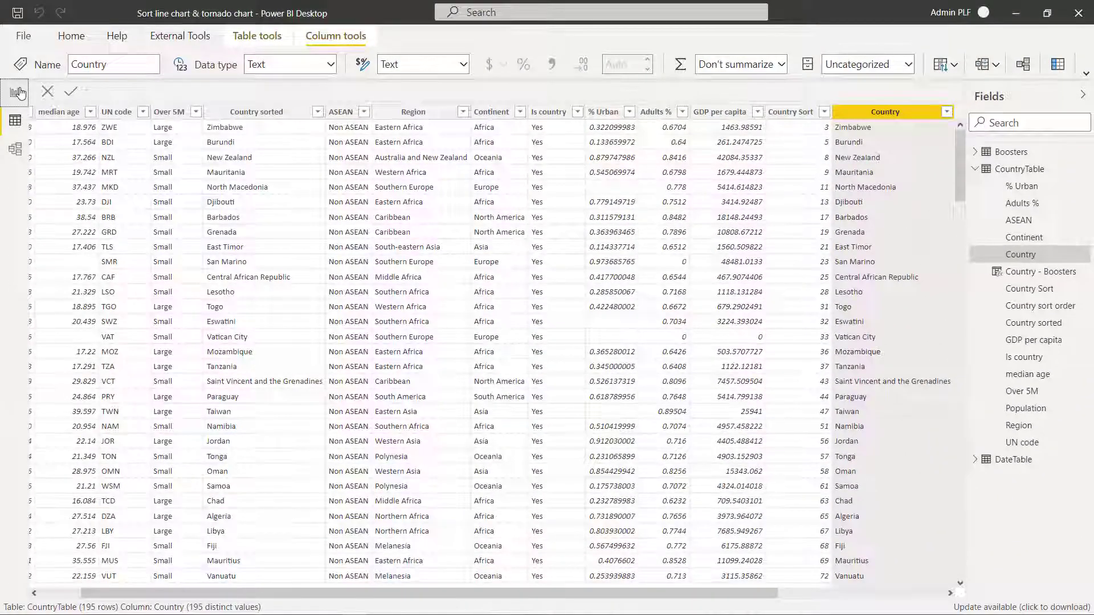
{"action": "left_click", "coordinate": [17, 93]}
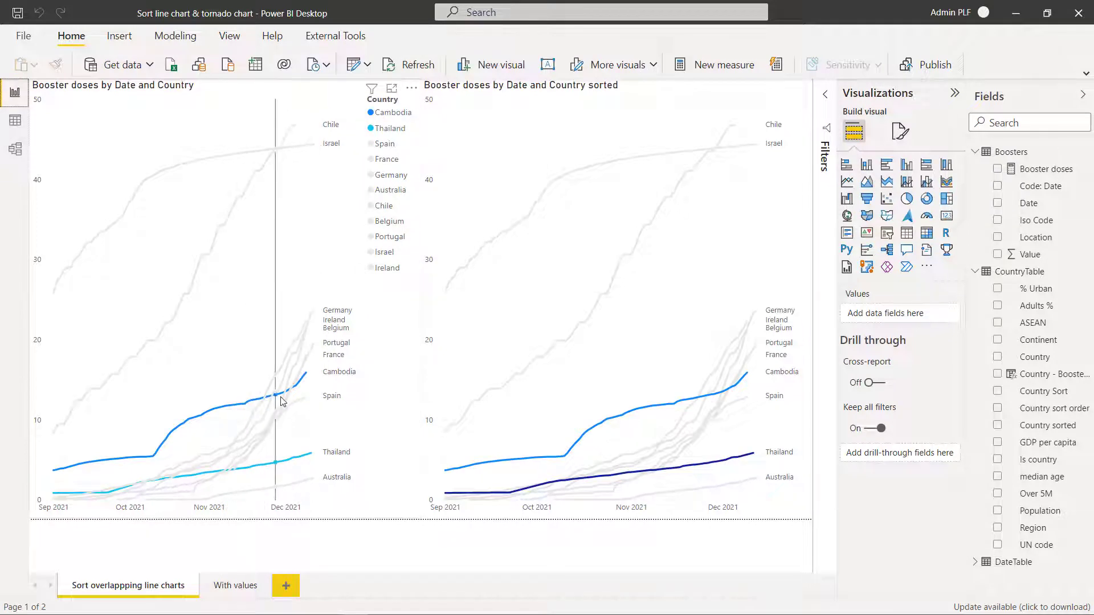
Sort the left chart's legend in descending order
{"action": "left_click", "coordinate": [411, 87]}
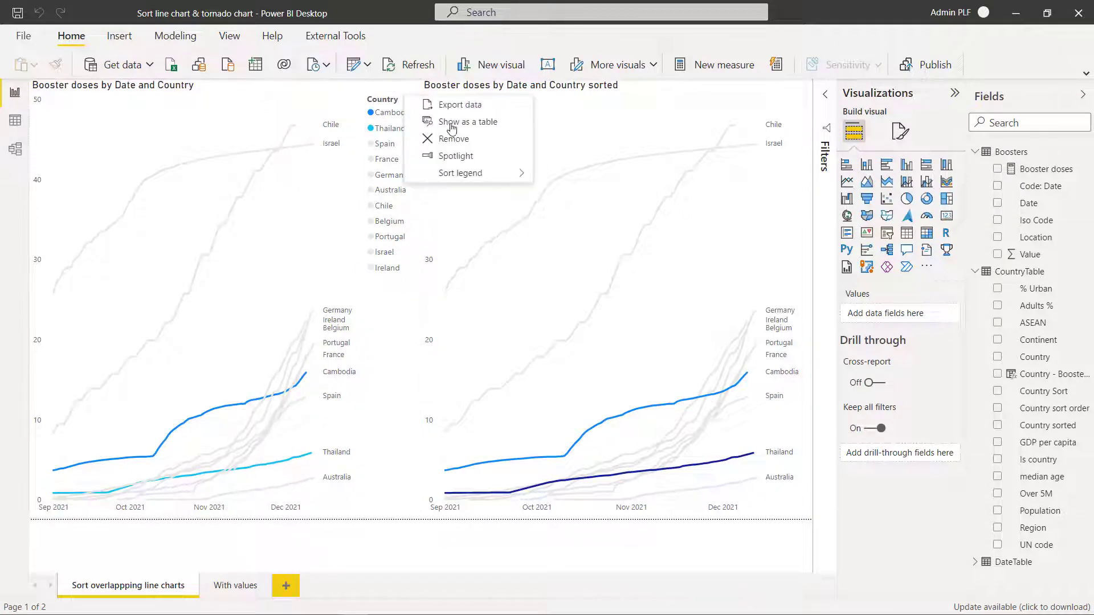
{"action": "mouse_move", "coordinate": [484, 178]}
{"action": "left_click", "coordinate": [590, 190]}
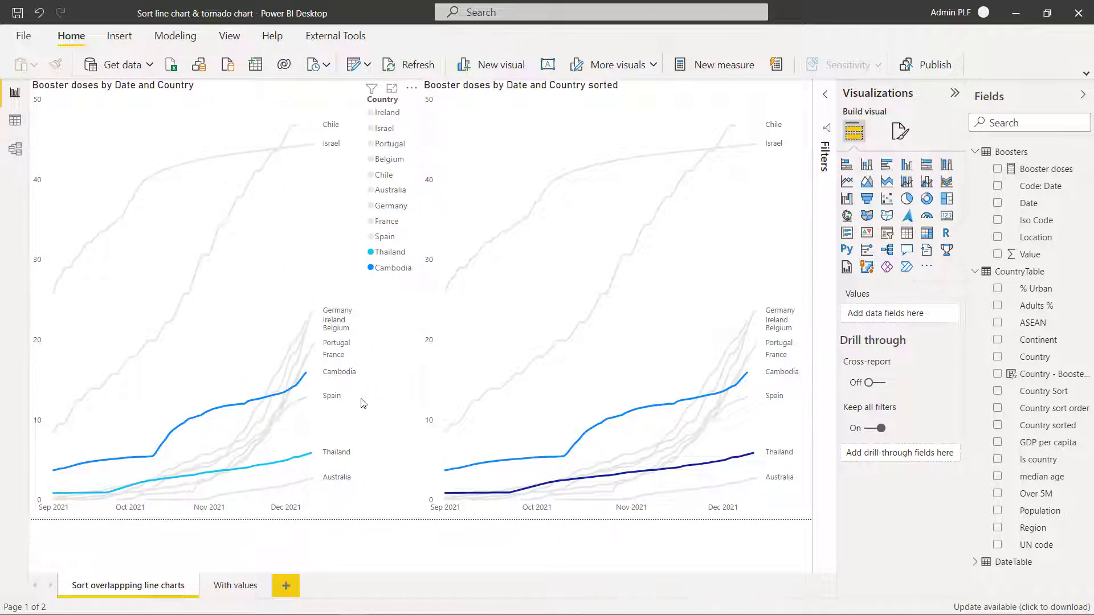
On the With values page, check the line chart's format settings and view the Country - Boosters formula
{"action": "left_click", "coordinate": [239, 586]}
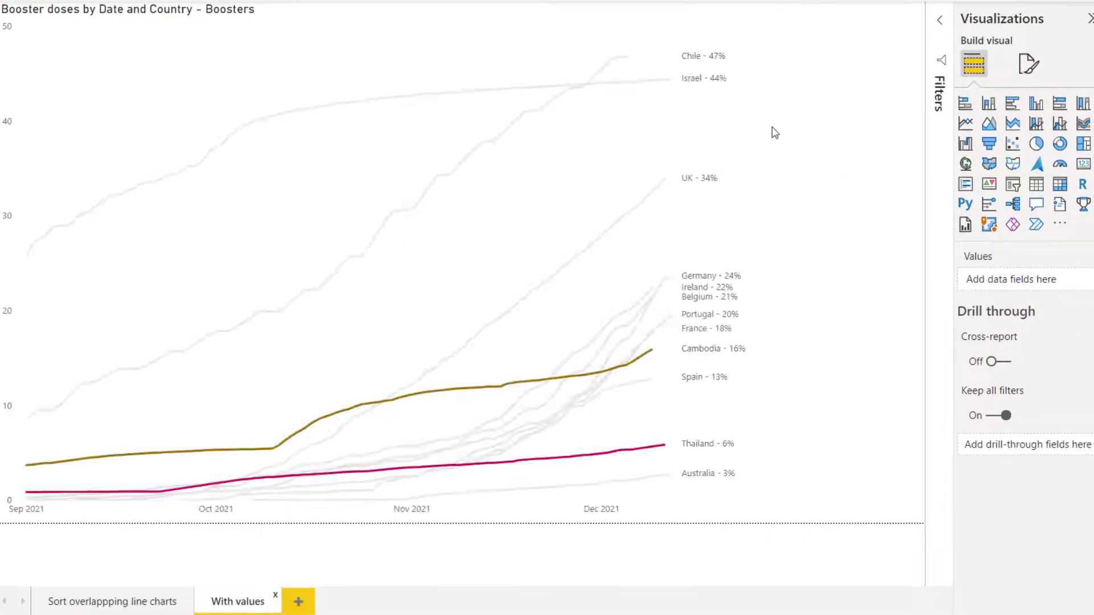
{"action": "left_click", "coordinate": [740, 125]}
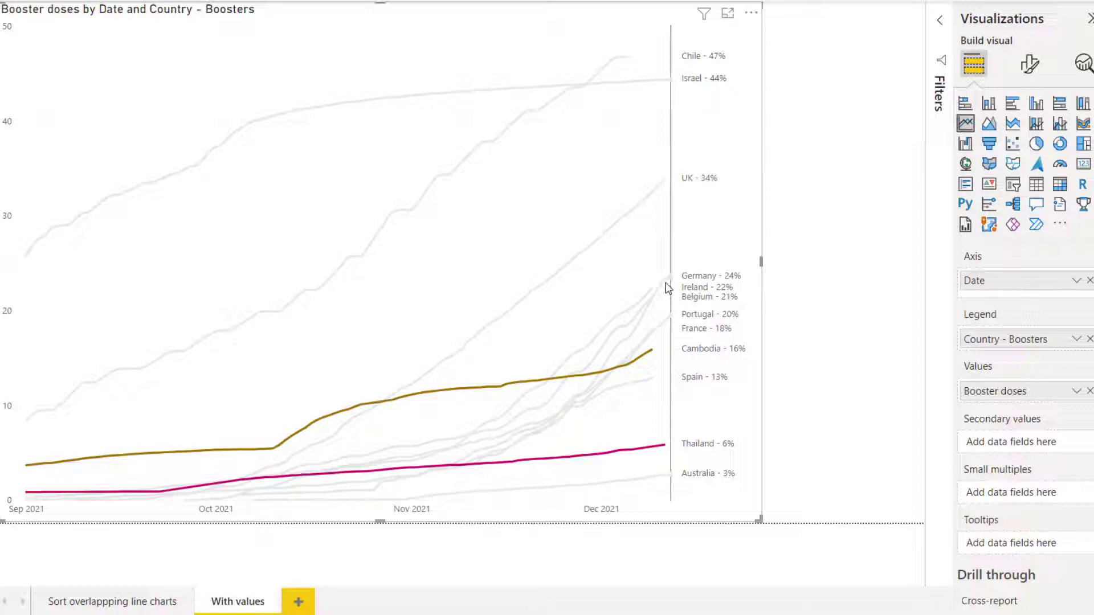
{"action": "left_click", "coordinate": [1031, 66]}
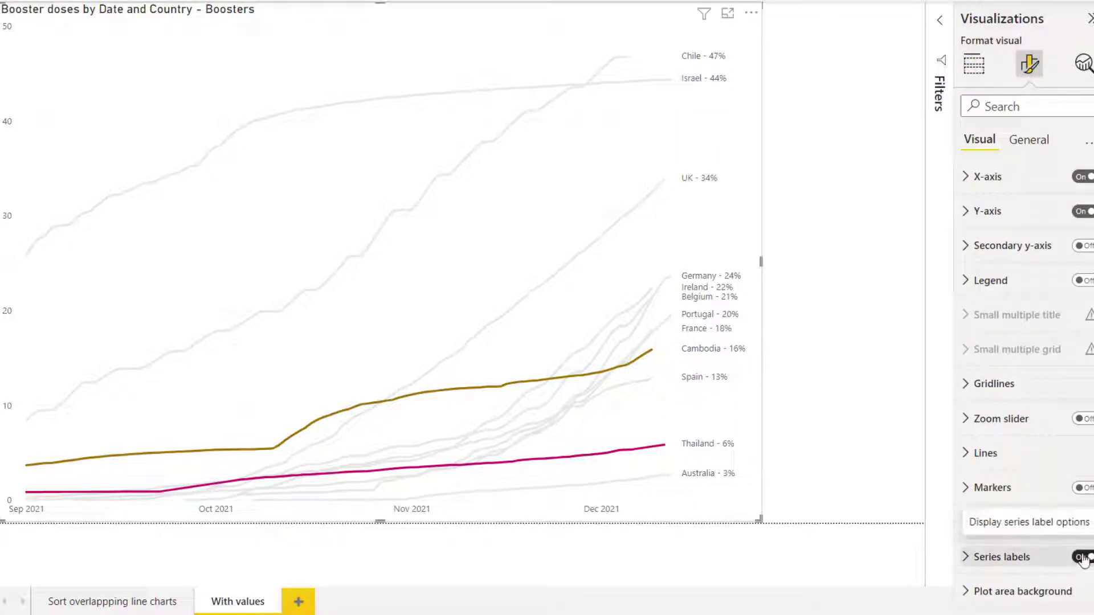
{"action": "mouse_move", "coordinate": [648, 356]}
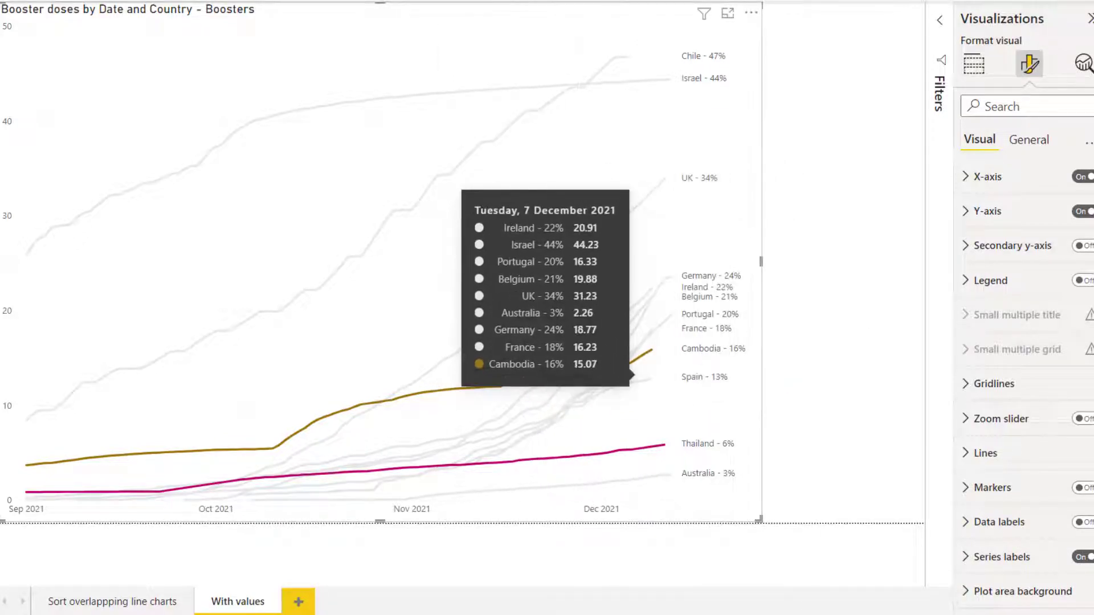
{"action": "left_click", "coordinate": [1031, 374]}
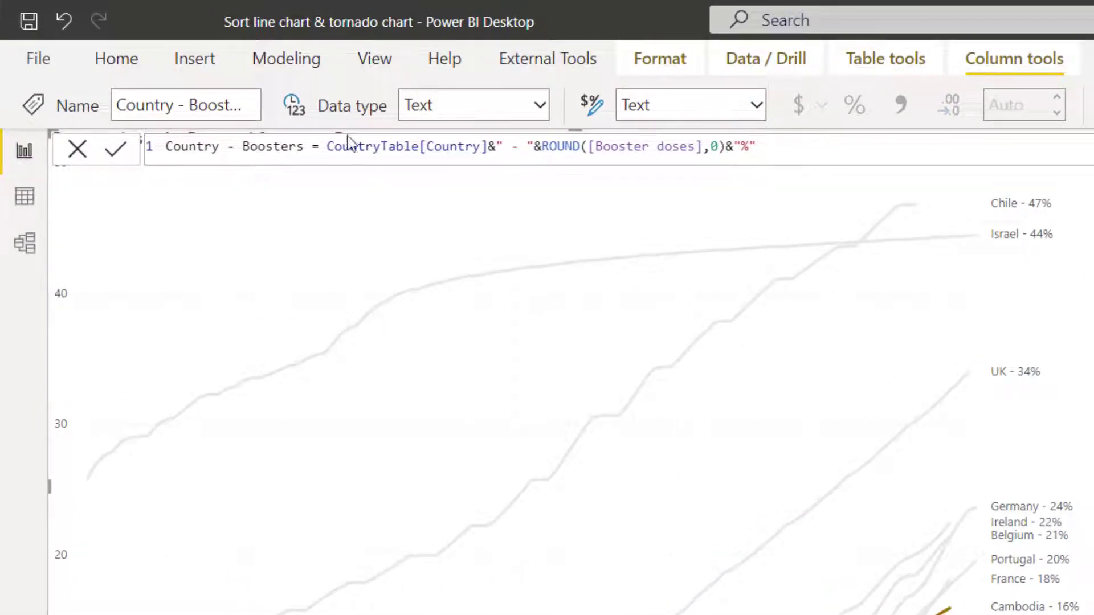
Highlight the CountryTable[Country] and Booster doses references, then close the formula unchanged
{"action": "left_click_drag", "start_coordinate": [329, 149], "coordinate": [491, 147]}
{"action": "left_click", "coordinate": [612, 147]}
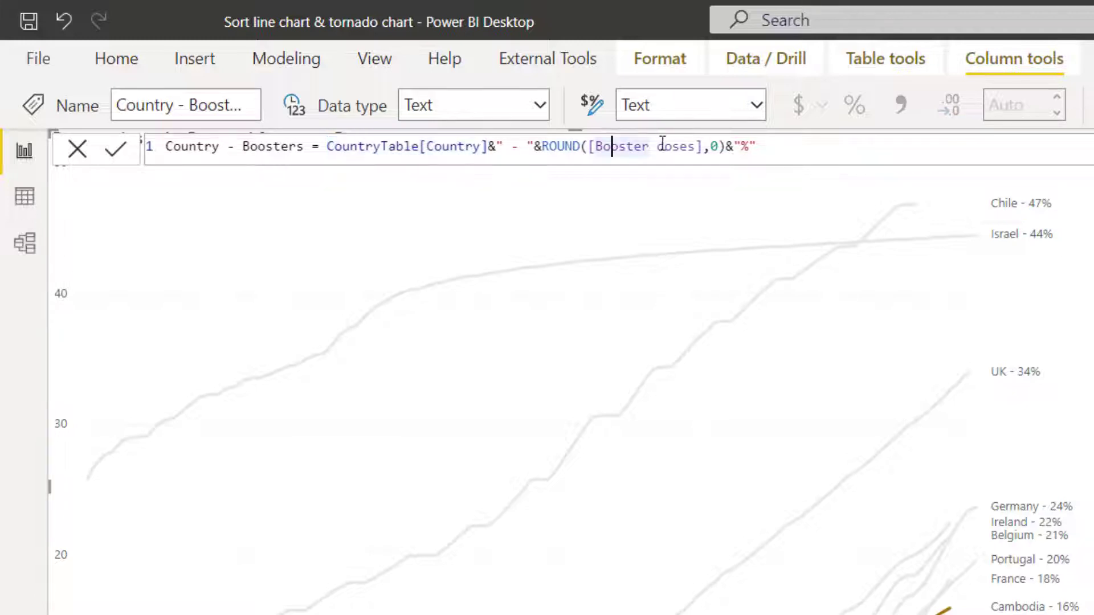
{"action": "left_click", "coordinate": [681, 147]}
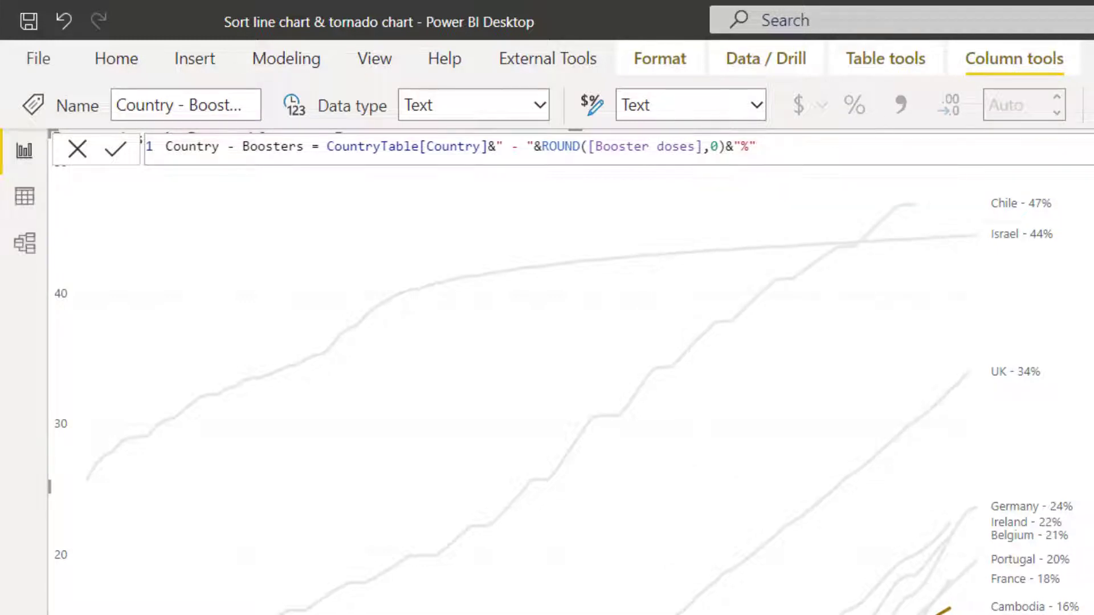
{"action": "key", "text": "Escape"}
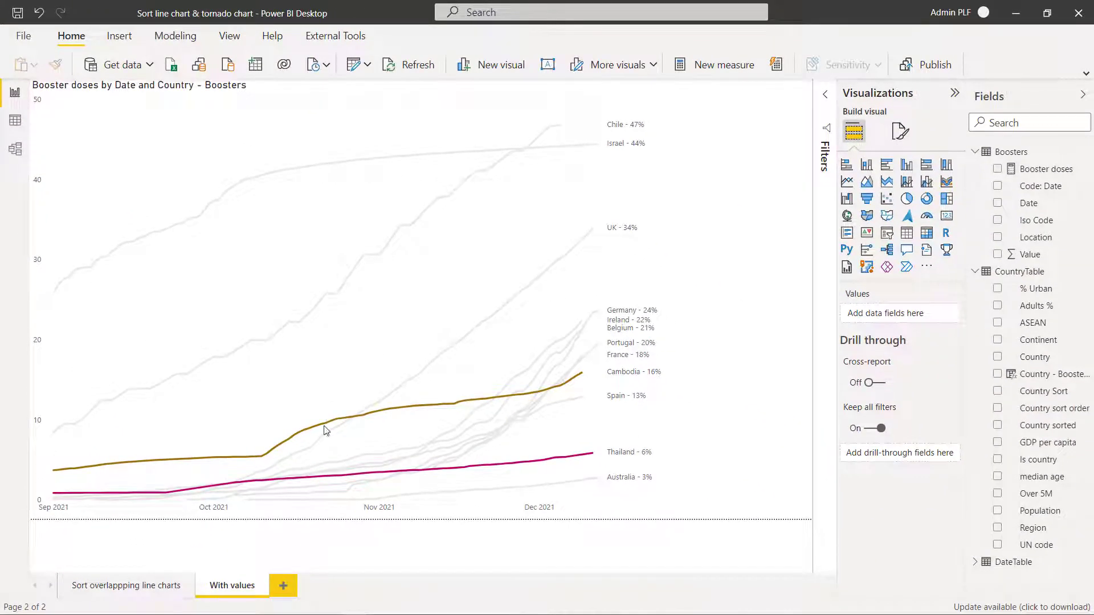
{"action": "left_click", "coordinate": [129, 588]}
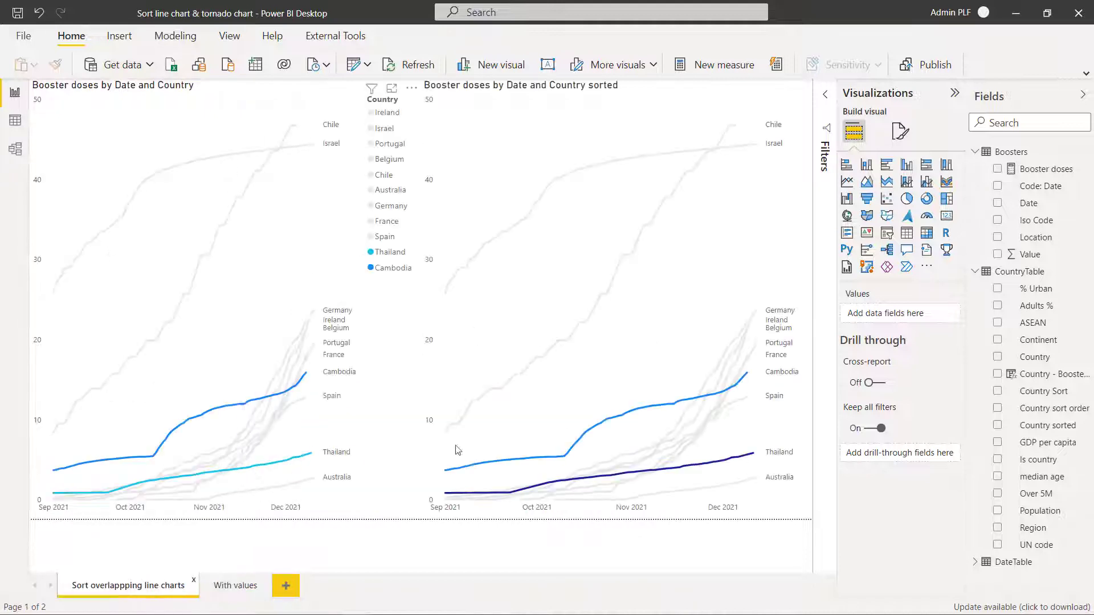